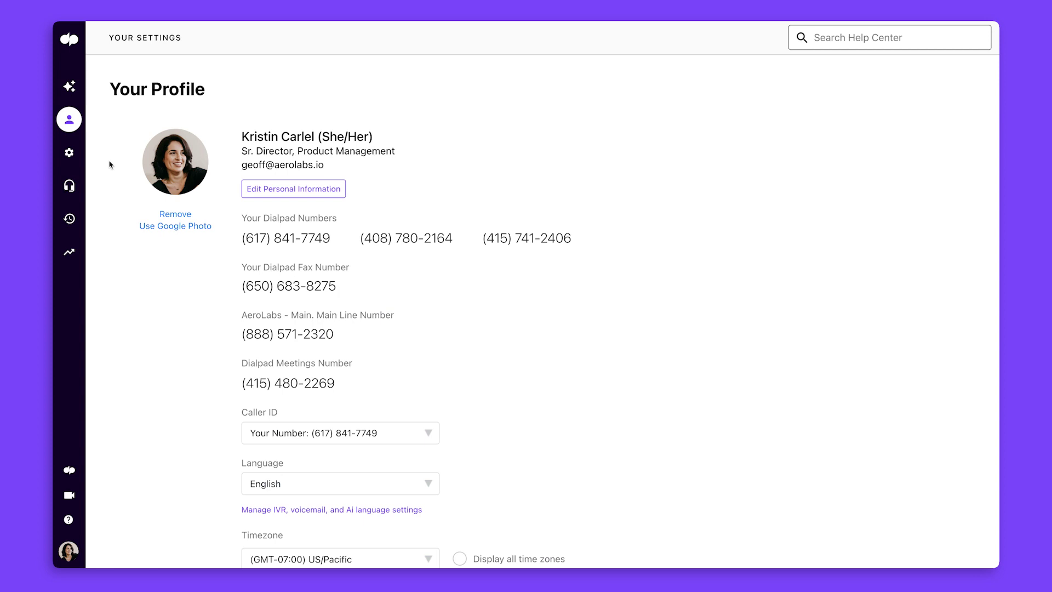
Open Admin Settings and expand the office's Departments list.
click(69, 154)
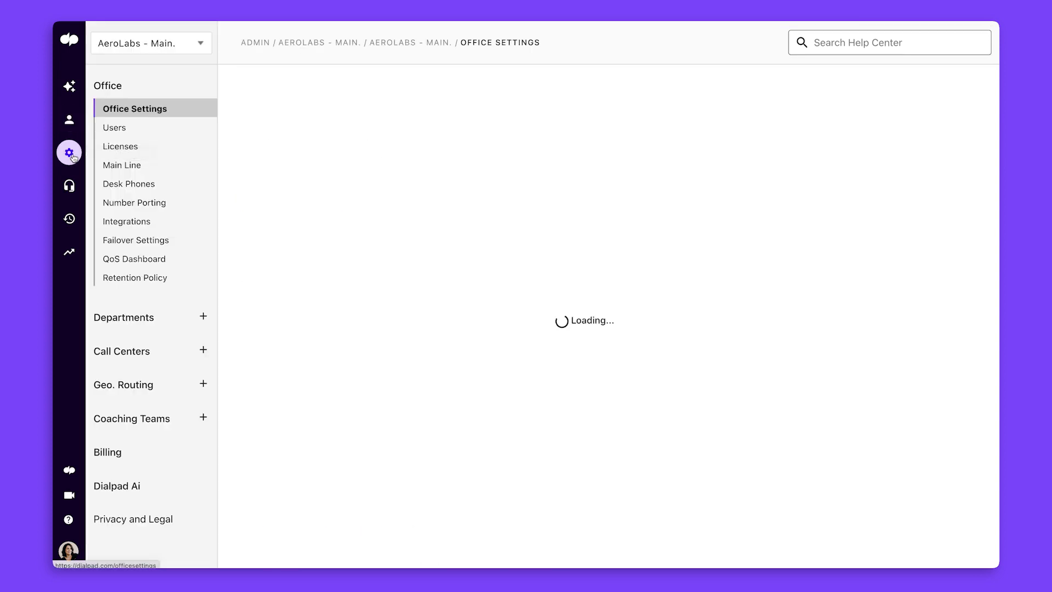
click(121, 318)
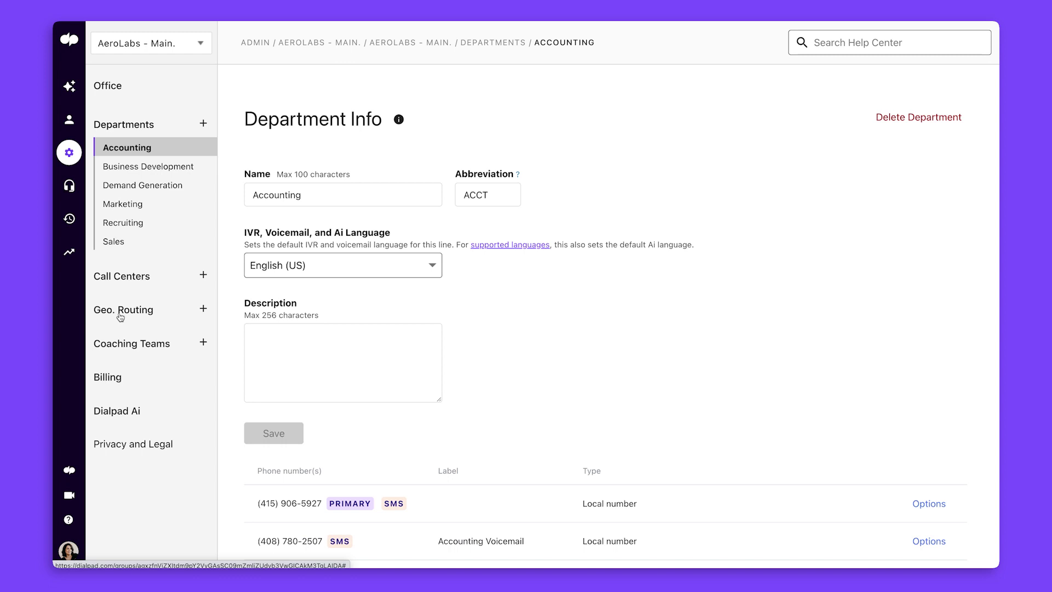
click(140, 168)
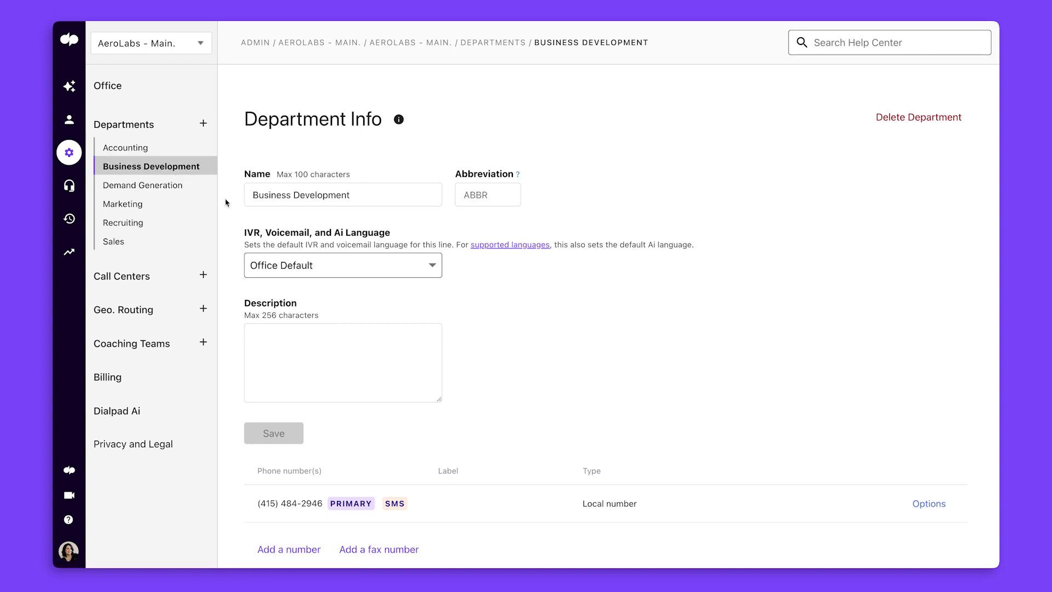
scroll(226, 202, down, 5)
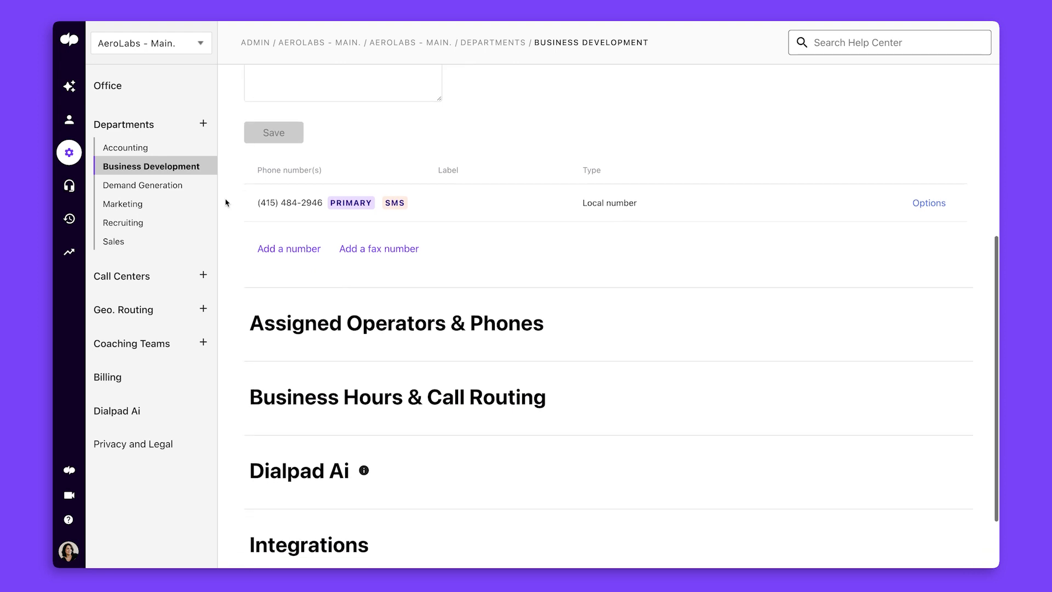
click(259, 297)
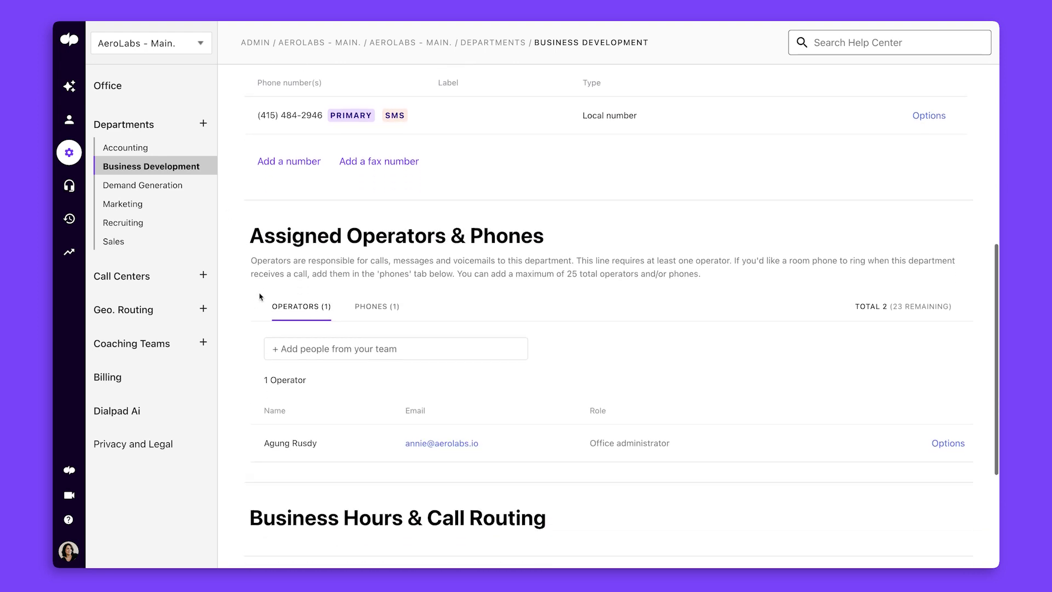
click(271, 301)
text(Leo)
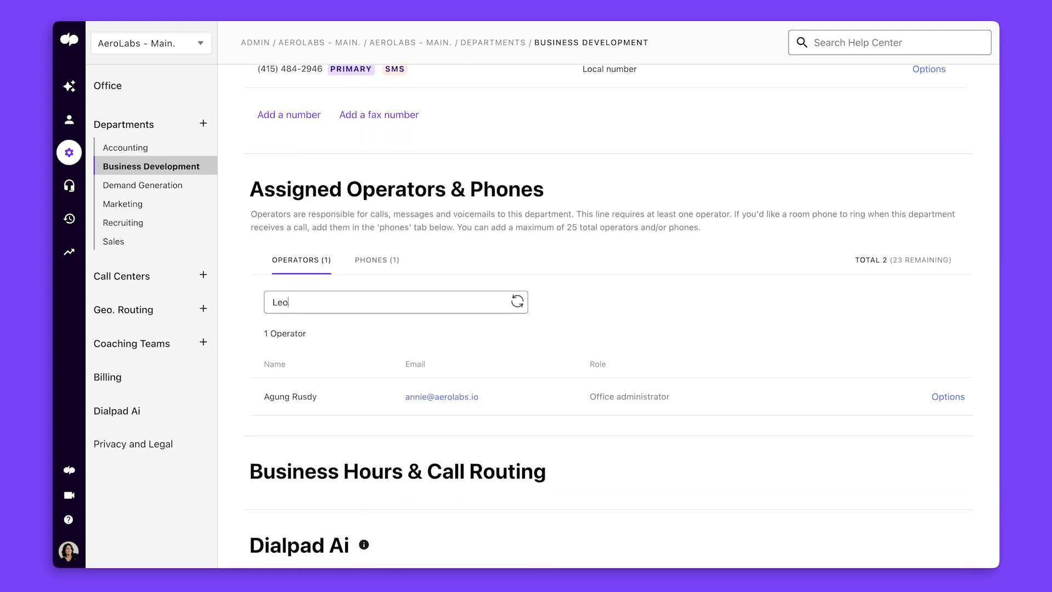
click(315, 326)
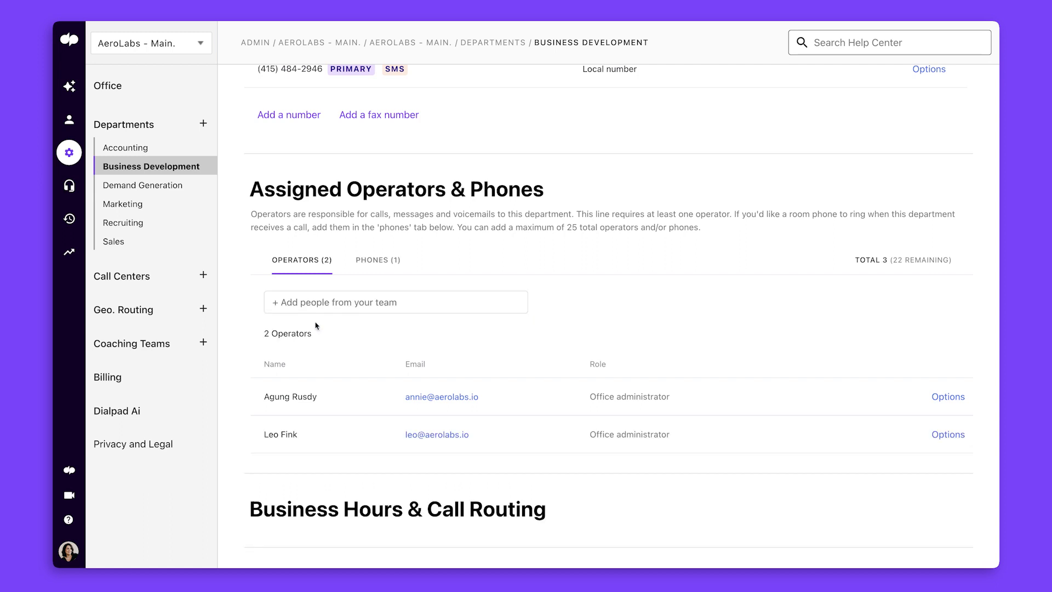
click(950, 435)
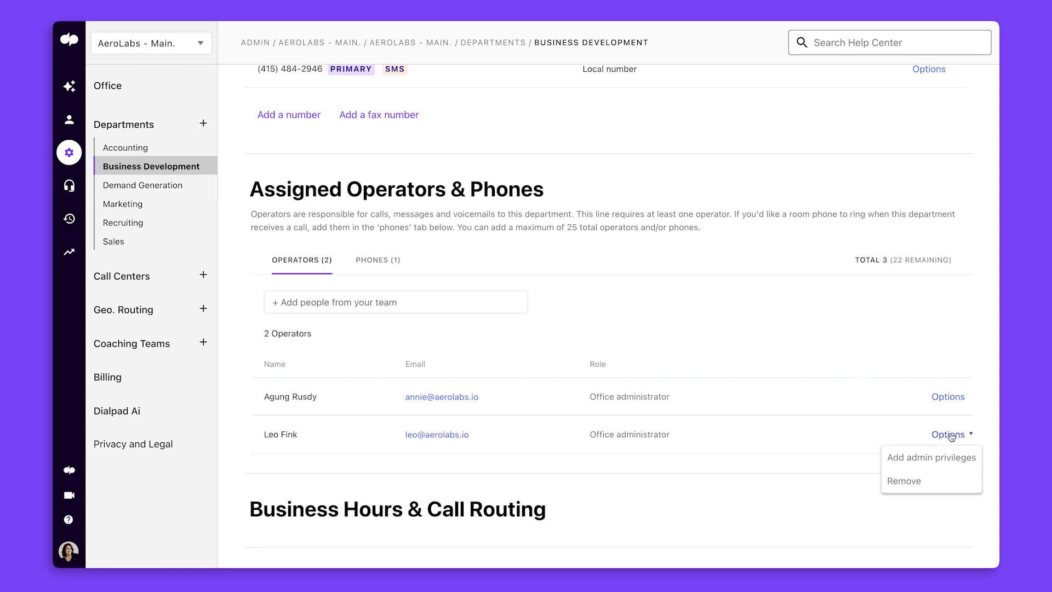
click(951, 457)
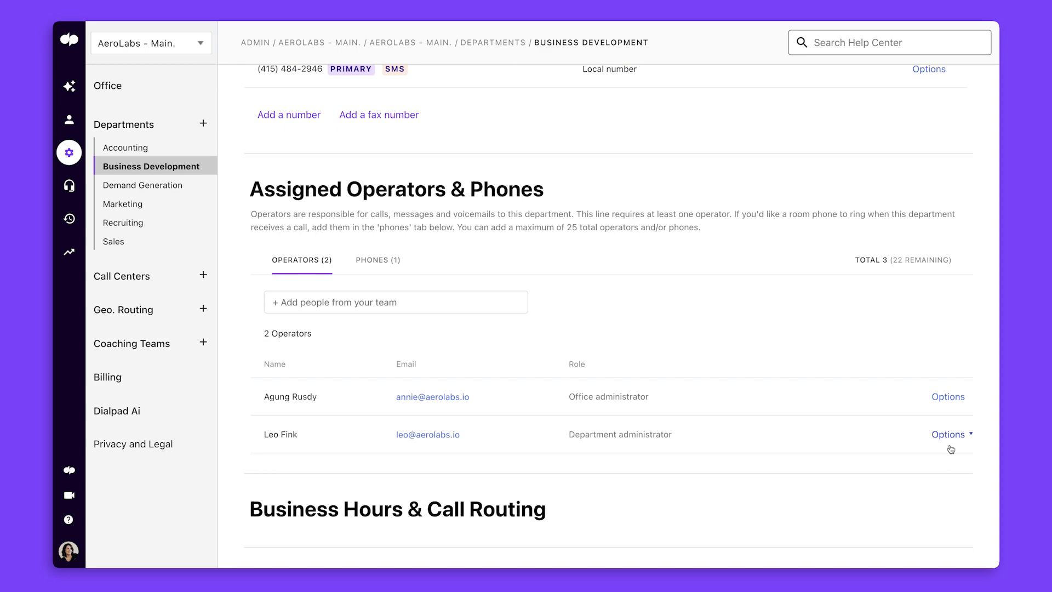
click(951, 436)
click(944, 456)
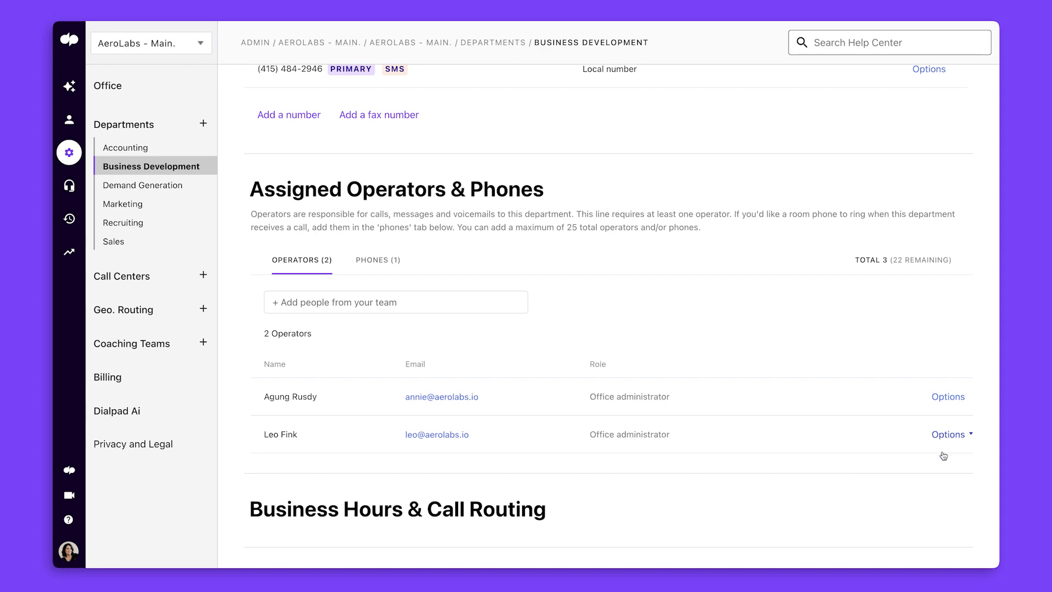
scroll(939, 503, down, 2)
scroll(939, 506, down, 3)
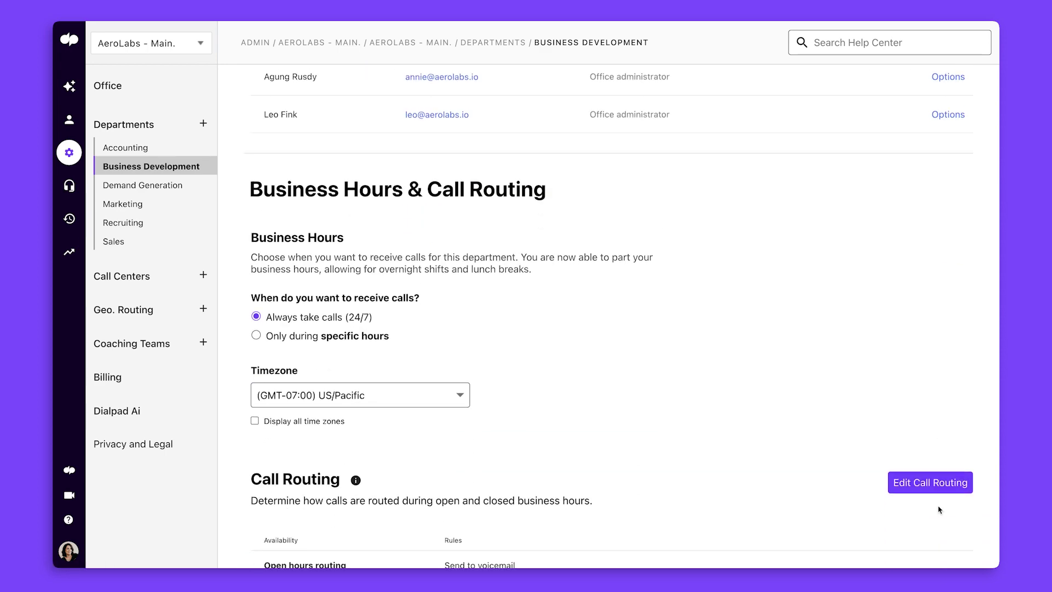
scroll(939, 510, down, 2)
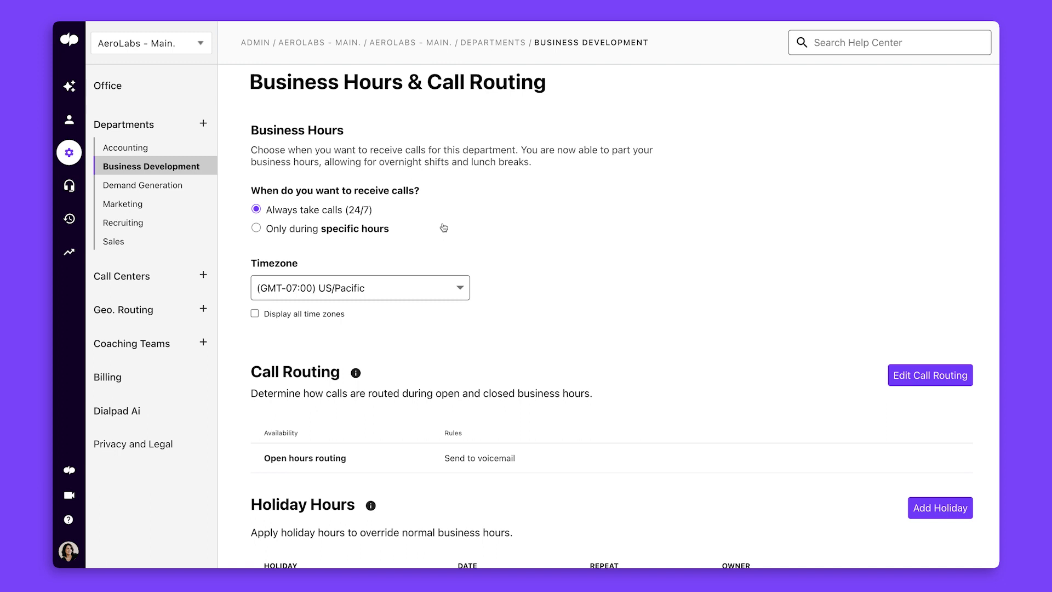
Take calls only during specific hours, weekdays 8:00 am–4:30 pm, keeping US/Pacific time.
click(256, 228)
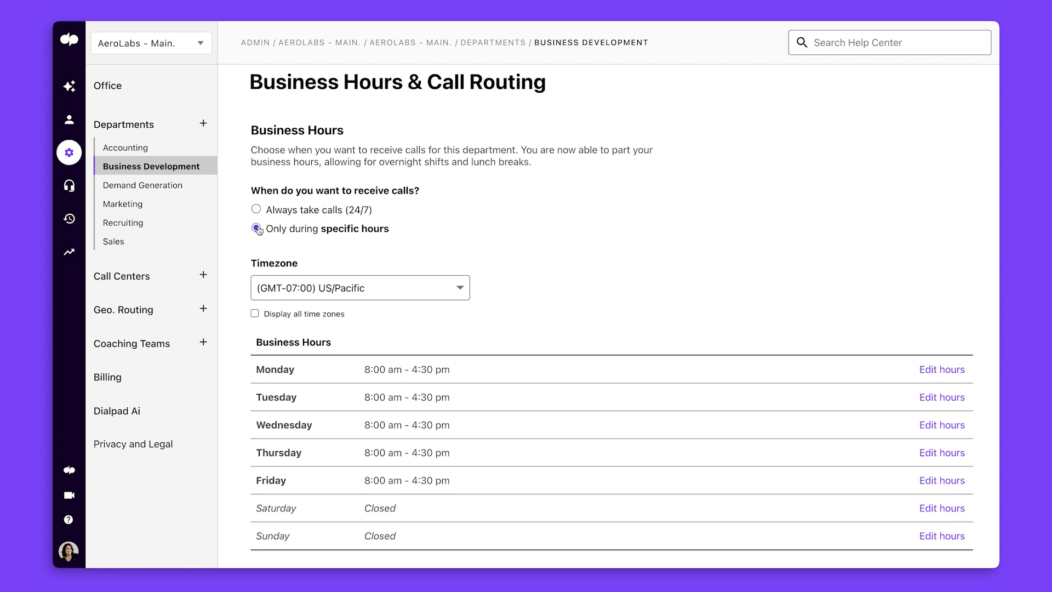
click(297, 287)
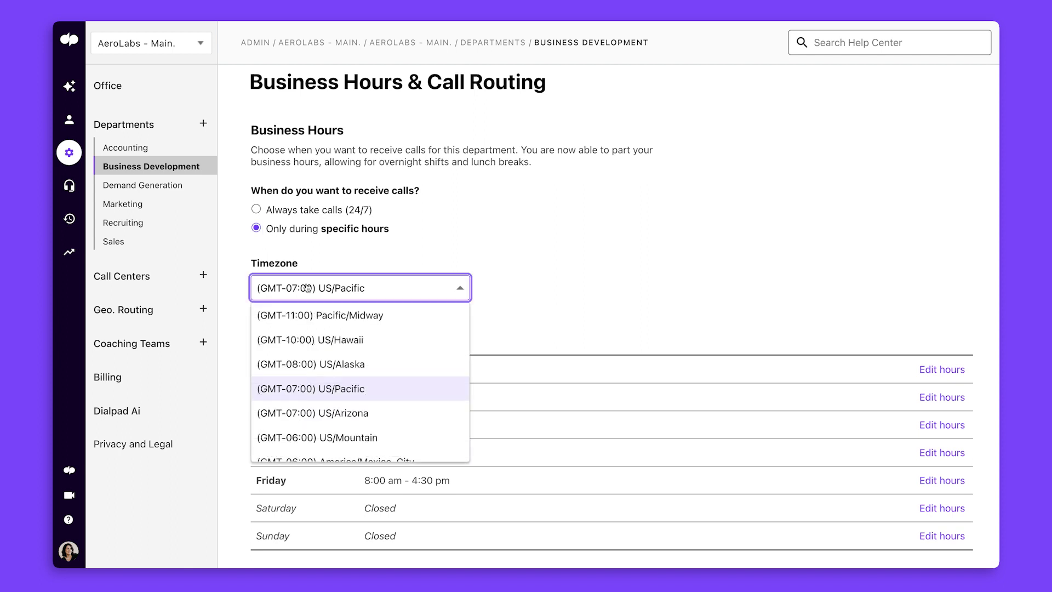
click(516, 317)
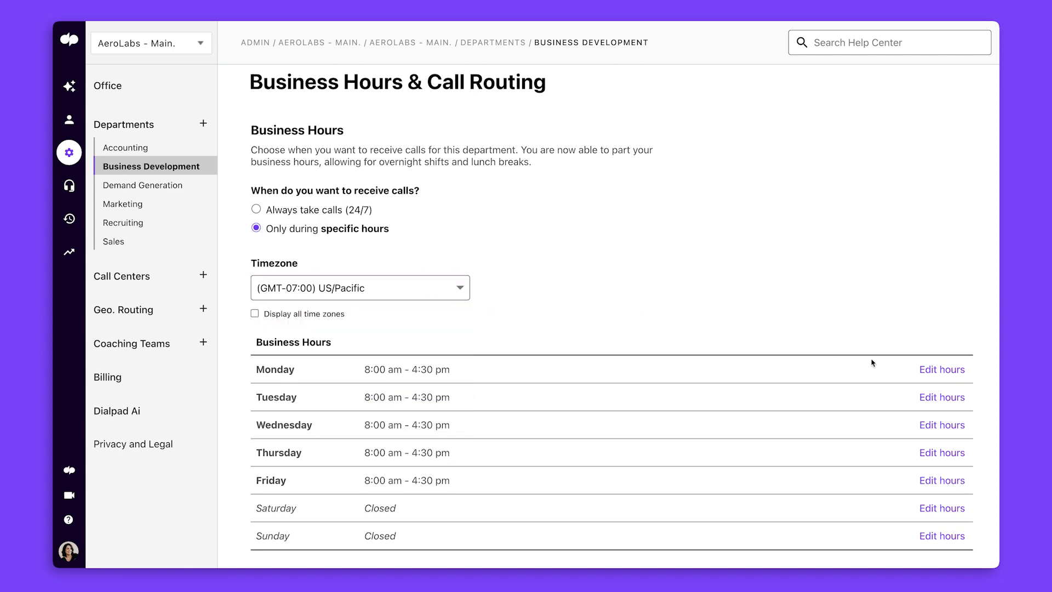
Change the weekday closing time to 5:00 pm for Monday through Friday and save.
click(931, 370)
click(895, 333)
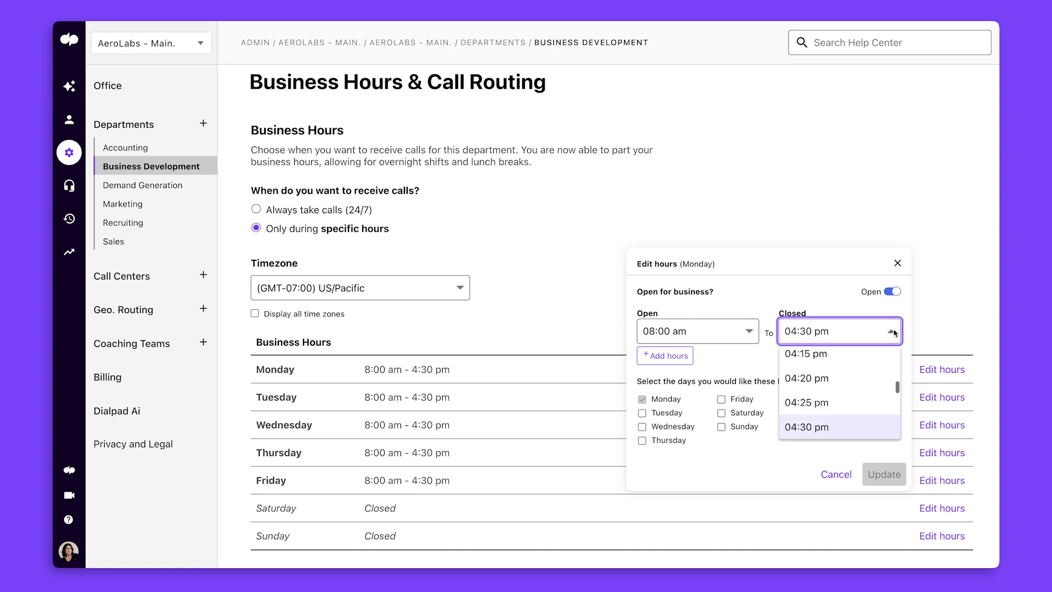
scroll(873, 395, down, 2)
scroll(870, 411, down, 2)
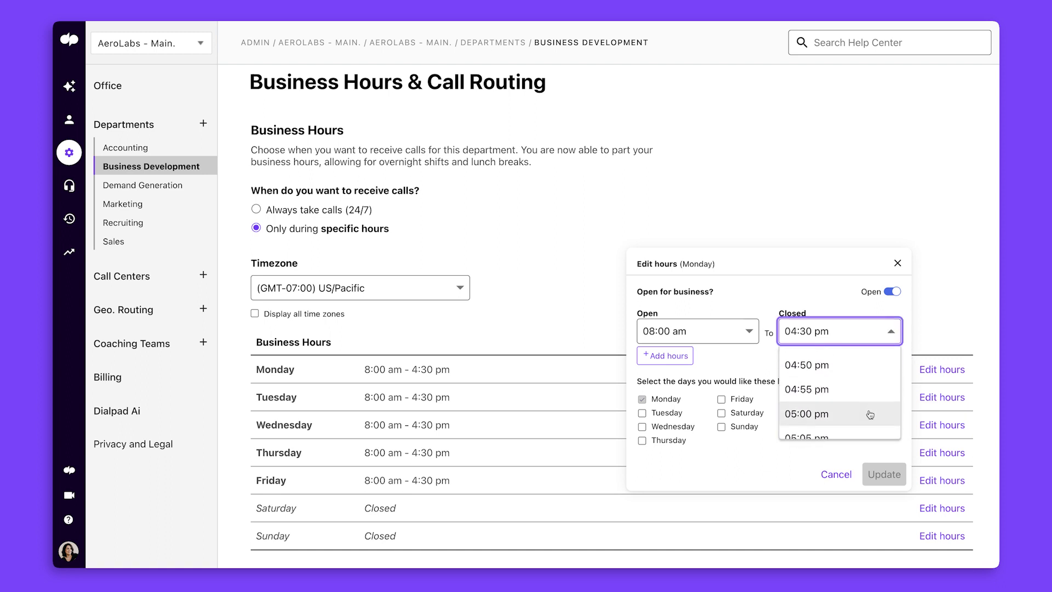
click(869, 414)
click(642, 414)
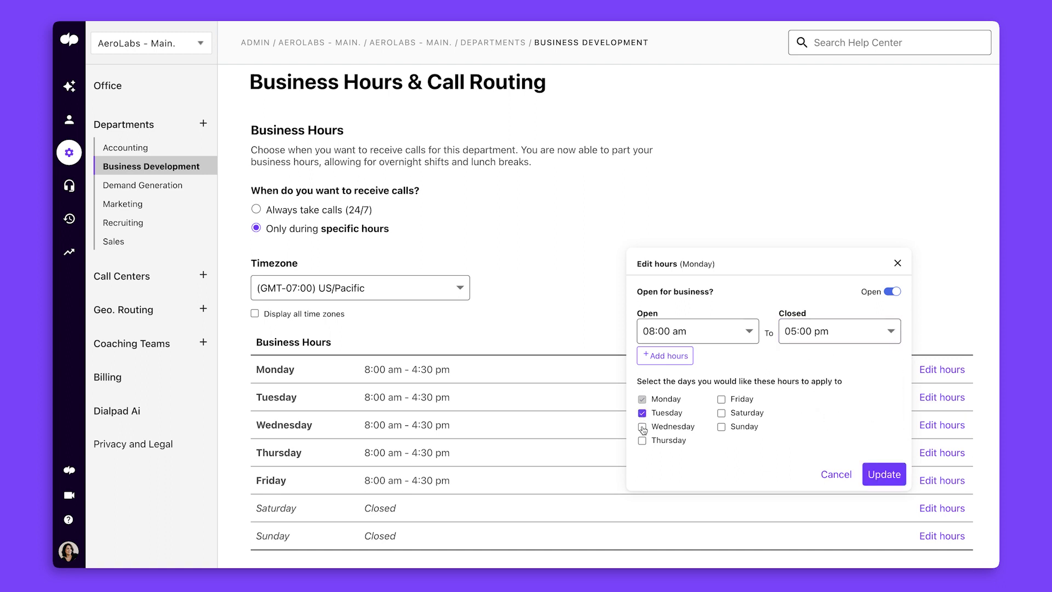
click(642, 426)
click(881, 472)
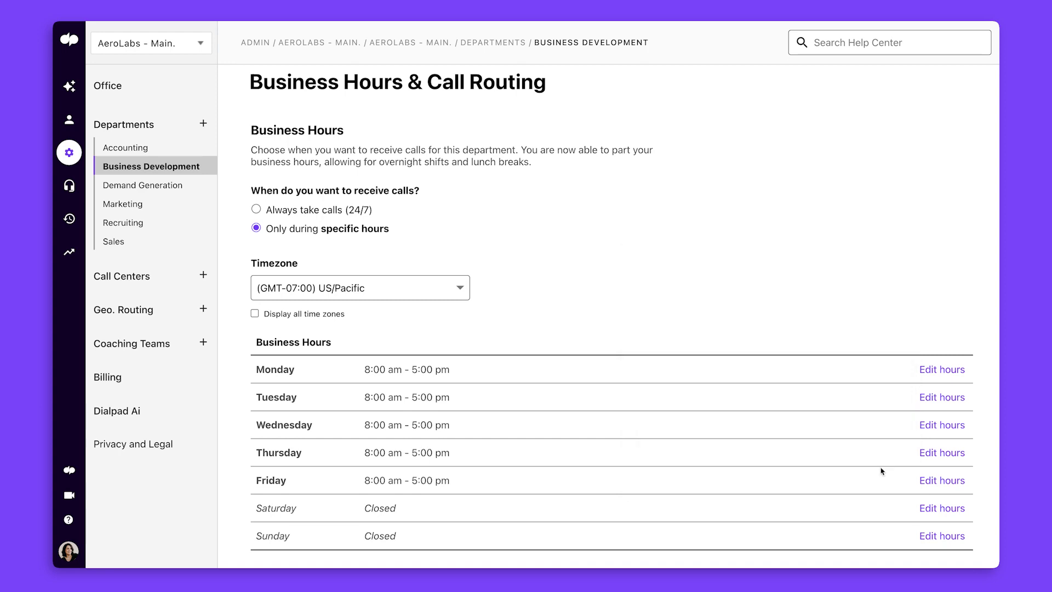
scroll(881, 472, down, 2)
scroll(881, 473, down, 5)
scroll(881, 471, down, 3)
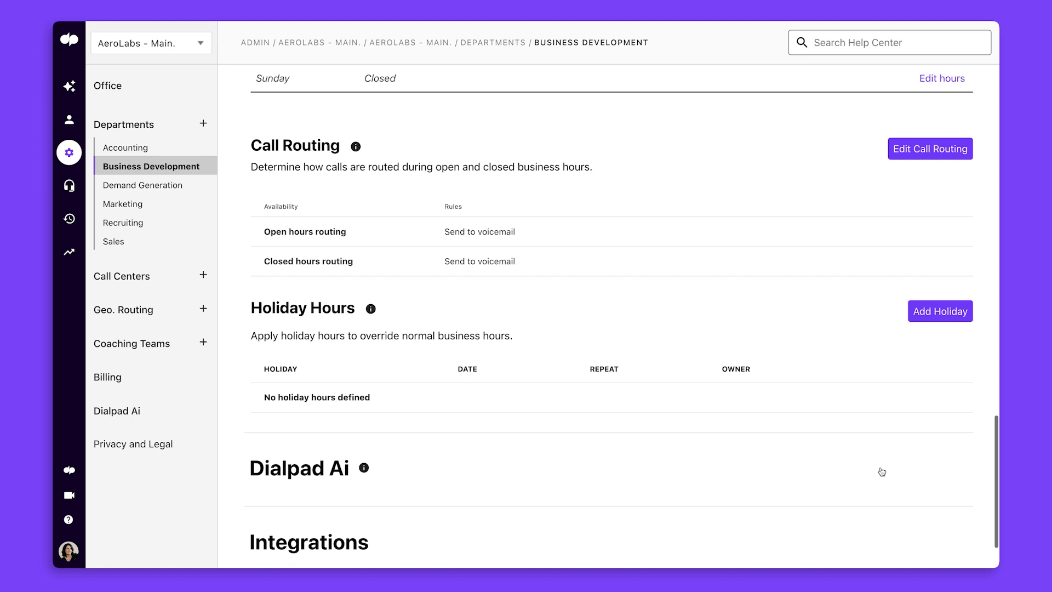
scroll(882, 471, down, 1)
Try fixed order, round robin and simultaneous ringing, settling on longest idle operator routing.
click(914, 105)
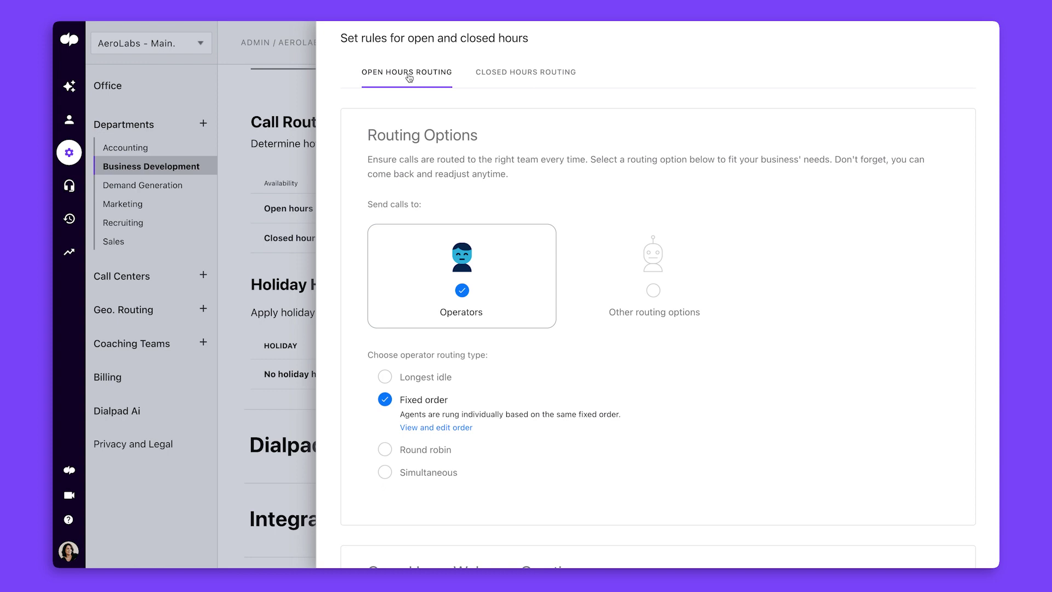
click(385, 378)
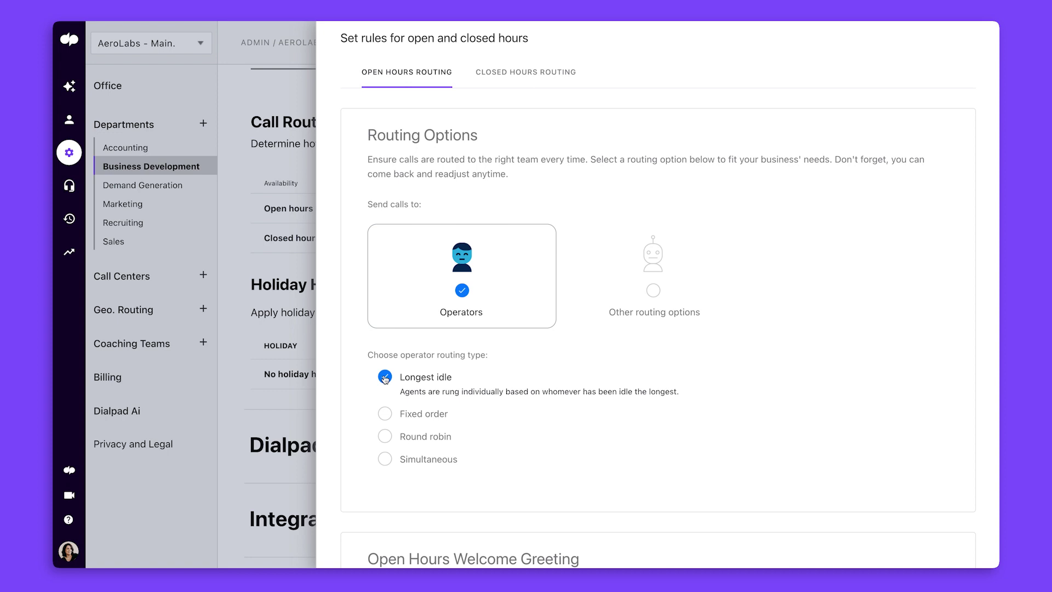
click(388, 413)
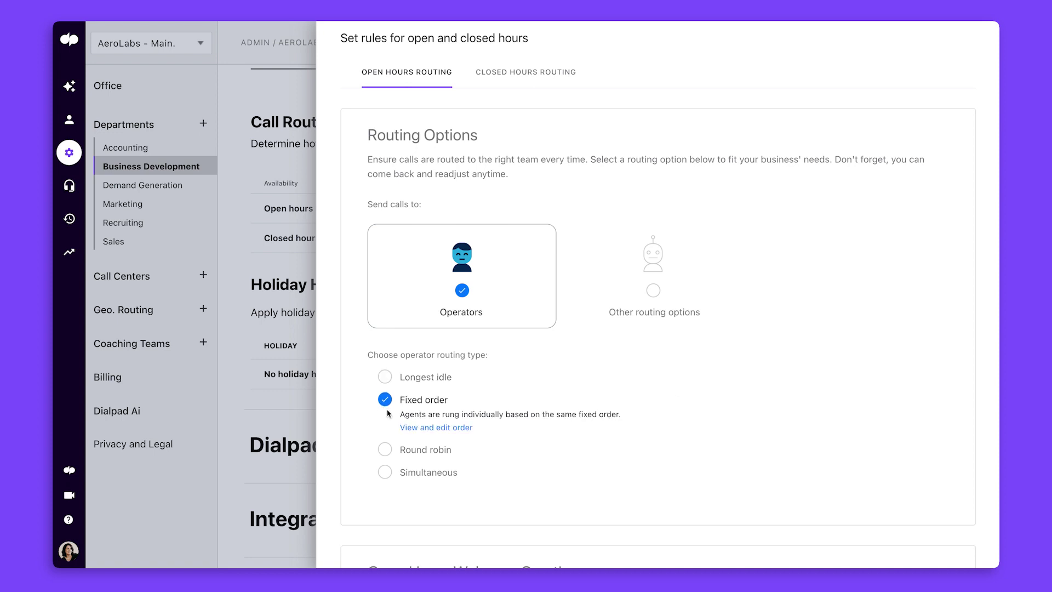
click(385, 450)
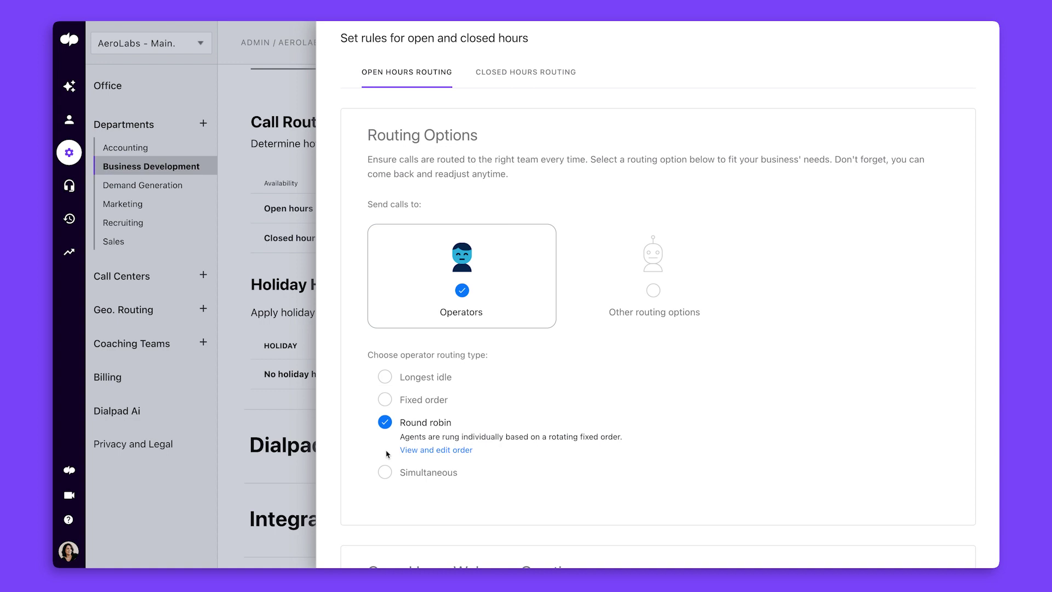
click(387, 472)
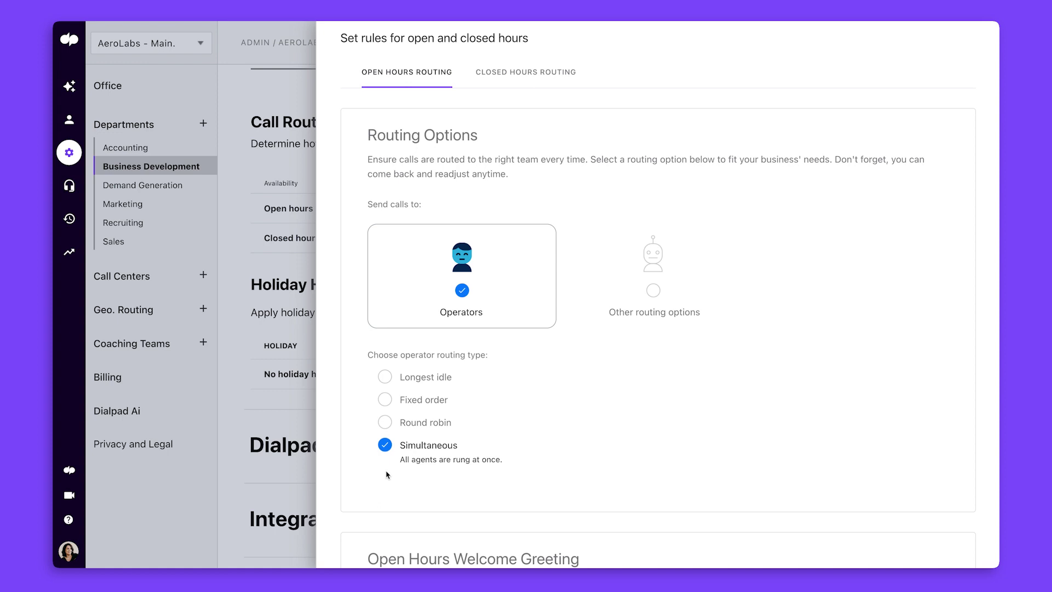
click(385, 377)
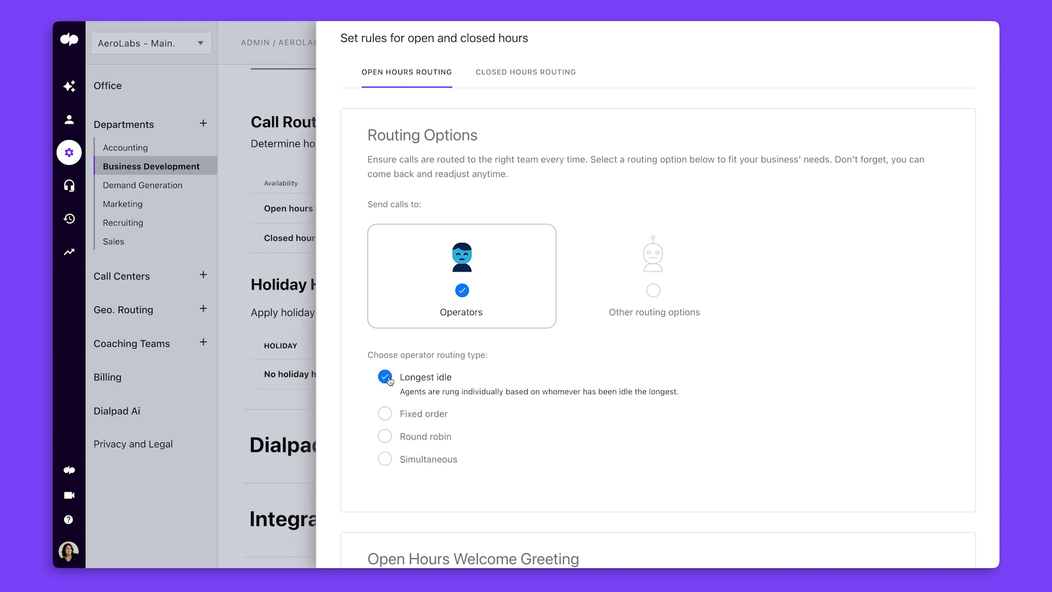
Route open-hours calls to another department, office, call center or geo router.
click(652, 290)
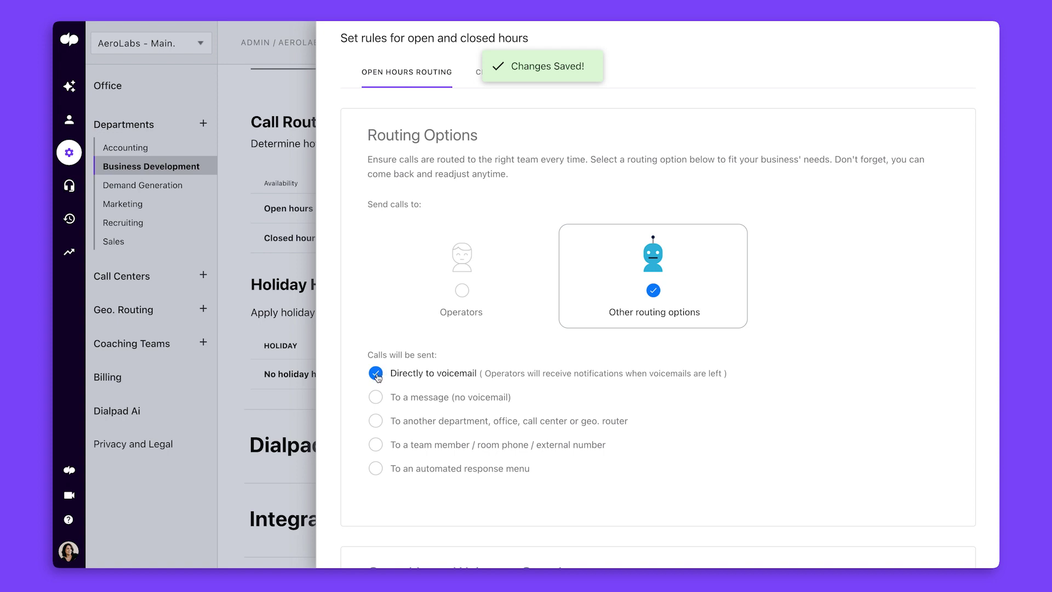
click(376, 397)
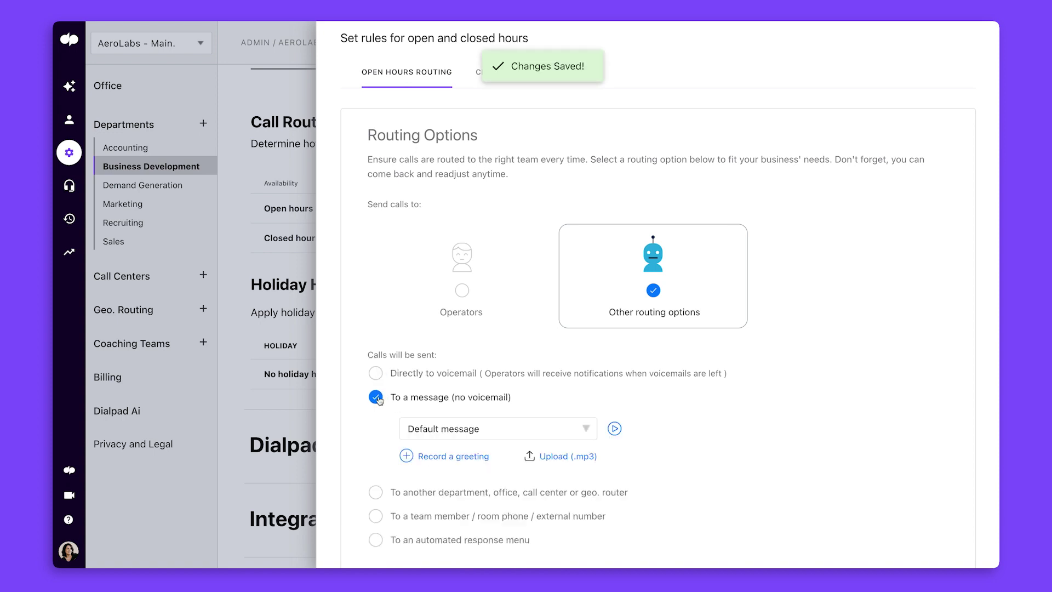
click(376, 492)
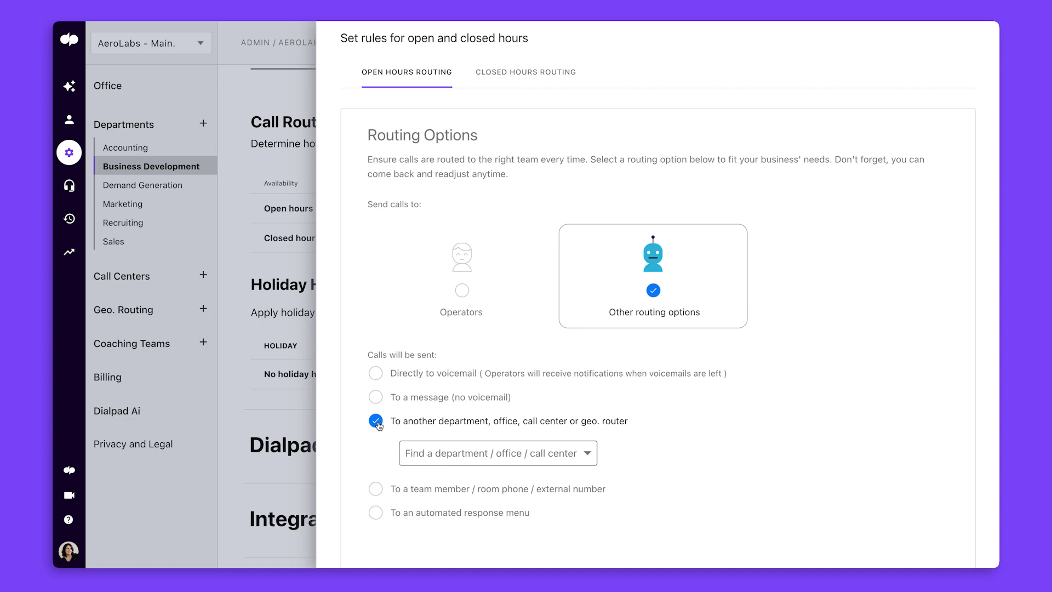
scroll(377, 424, down, 2)
scroll(377, 424, down, 3)
scroll(377, 419, down, 2)
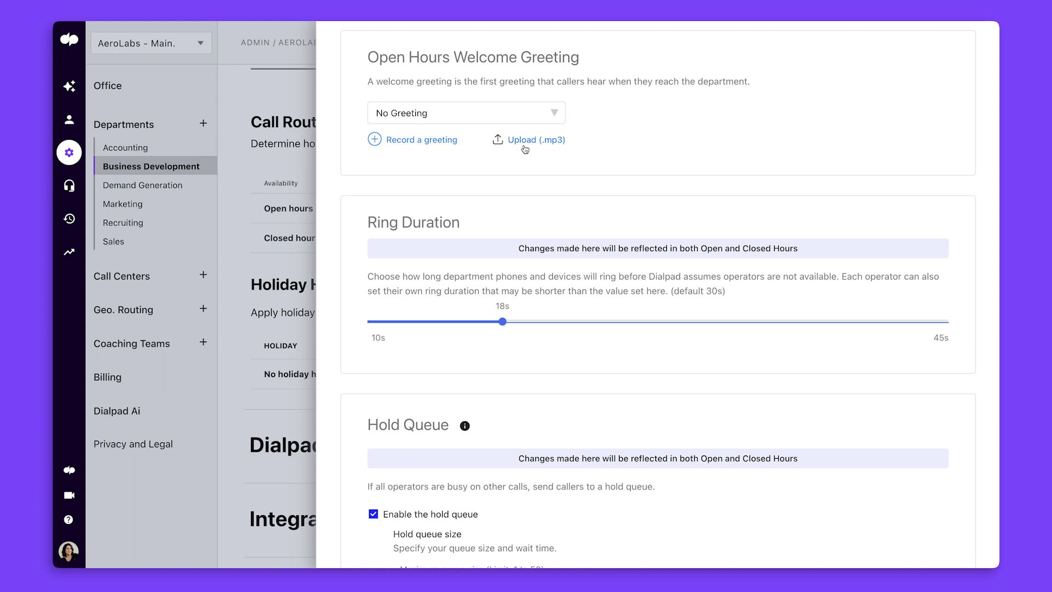
Lengthen the ring duration to 20 seconds and close the call routing panel.
drag(502, 322, 535, 321)
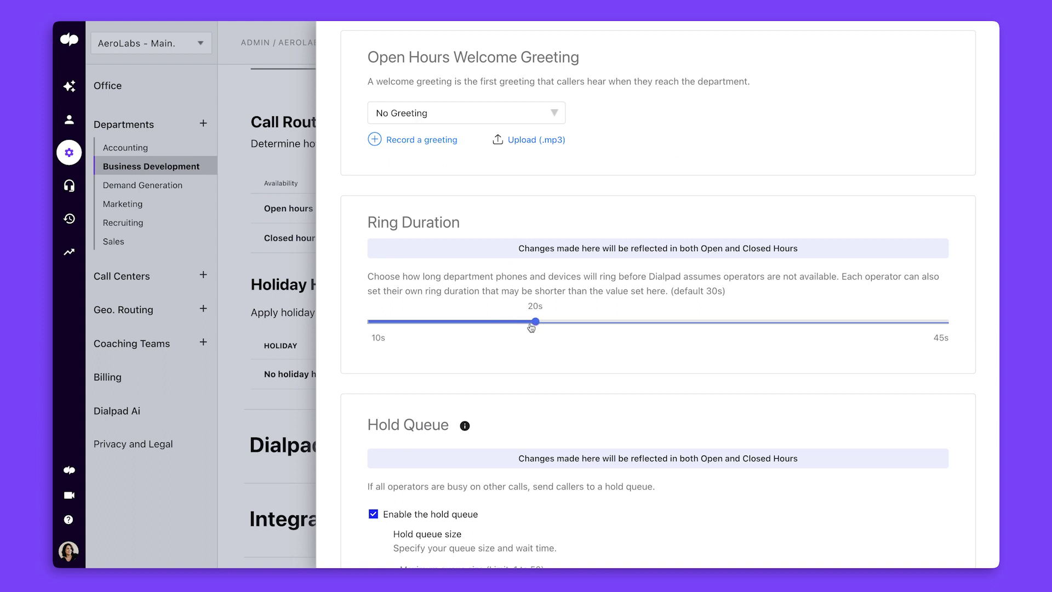
scroll(522, 348, down, 5)
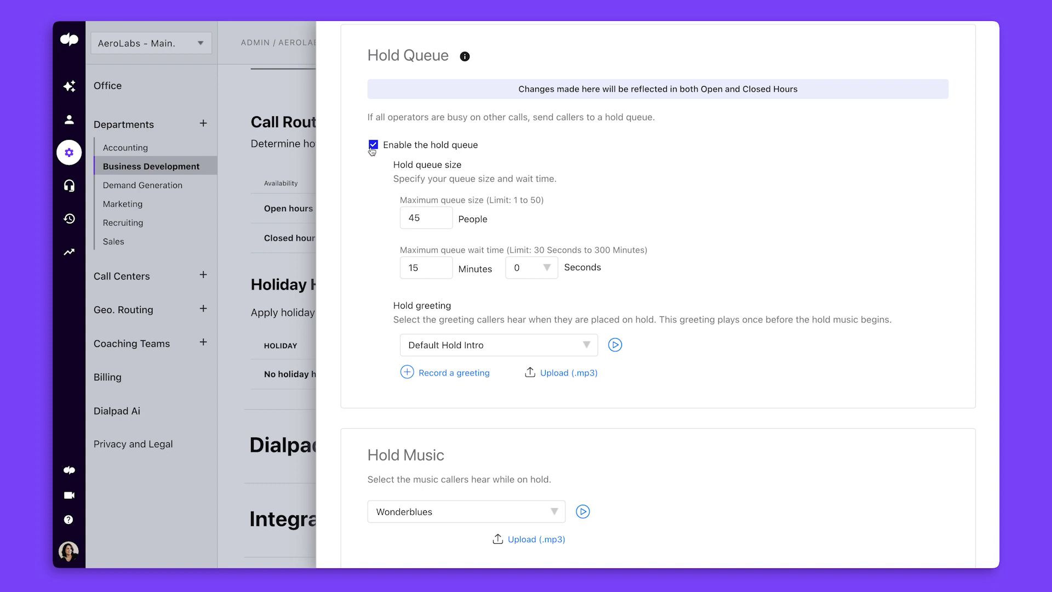
scroll(418, 322, down, 3)
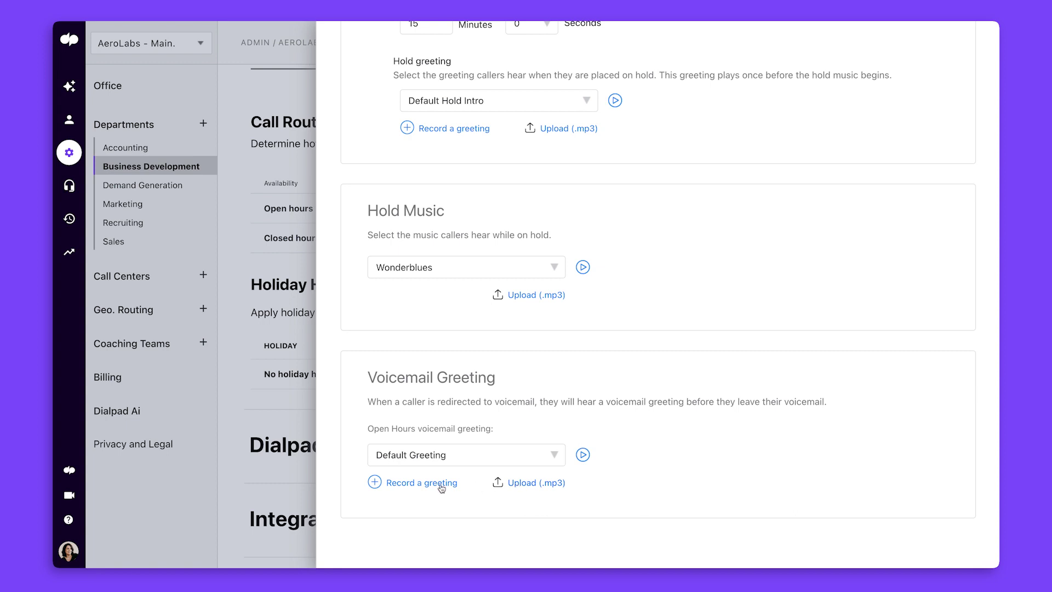
click(242, 492)
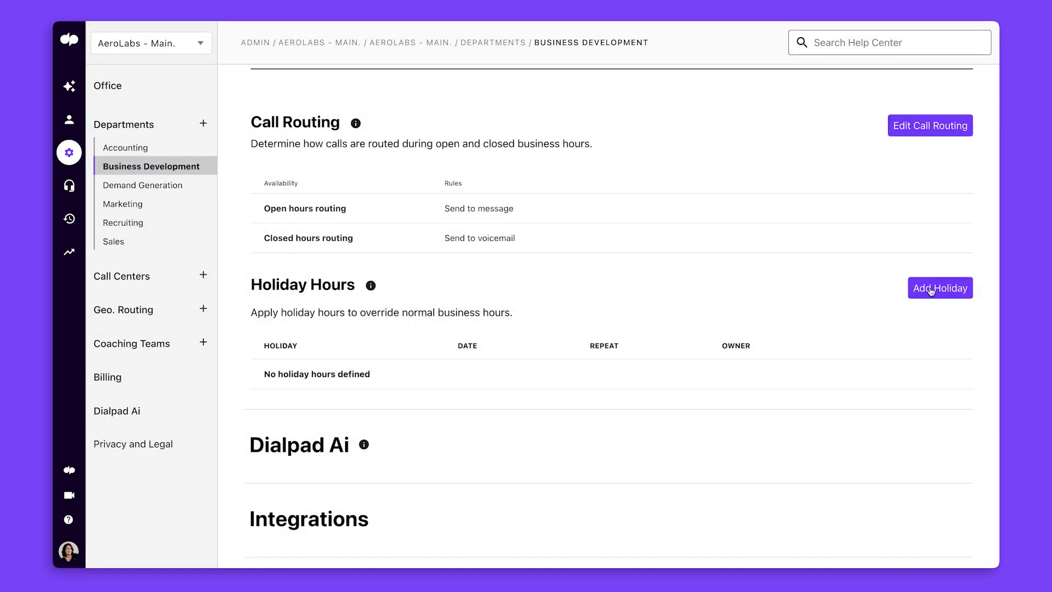
Save Christmas Day holiday hours closing at 1:00 pm, with calls sent directly to voicemail.
click(931, 289)
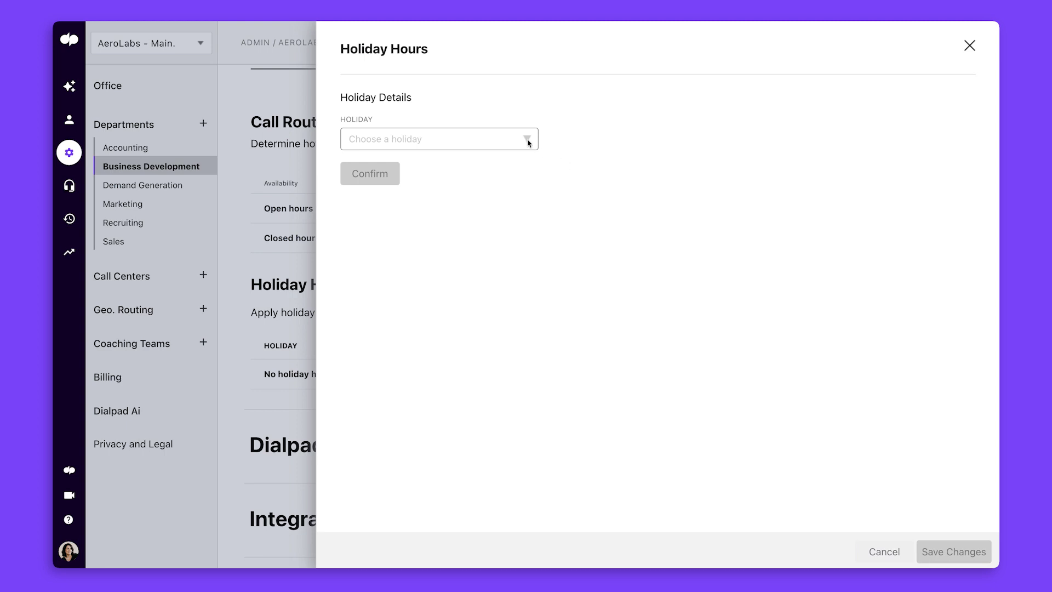
click(529, 143)
click(505, 203)
click(374, 174)
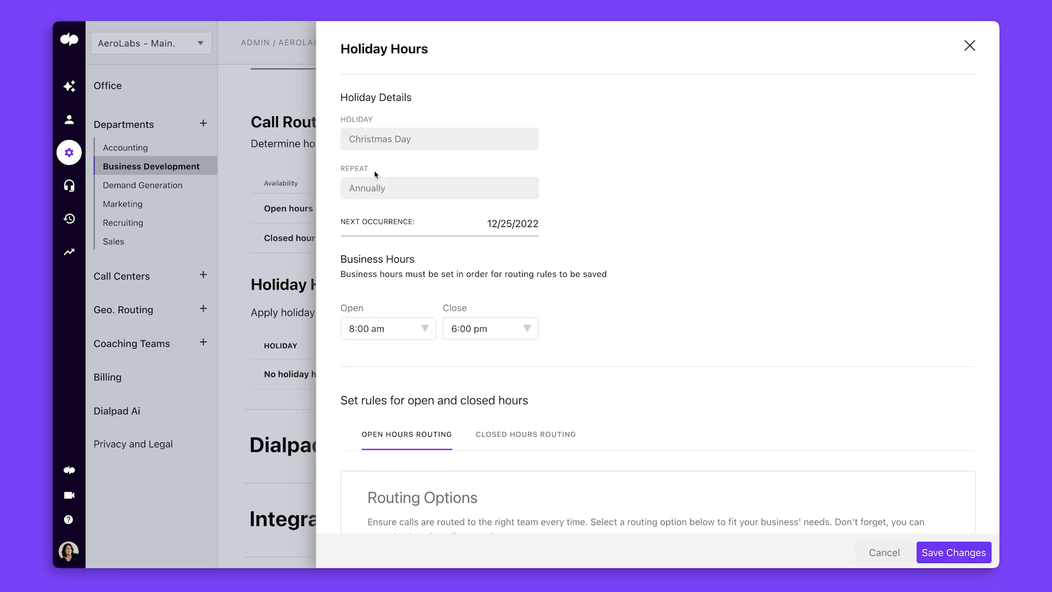
click(523, 328)
scroll(522, 402, up, 1)
scroll(520, 400, up, 3)
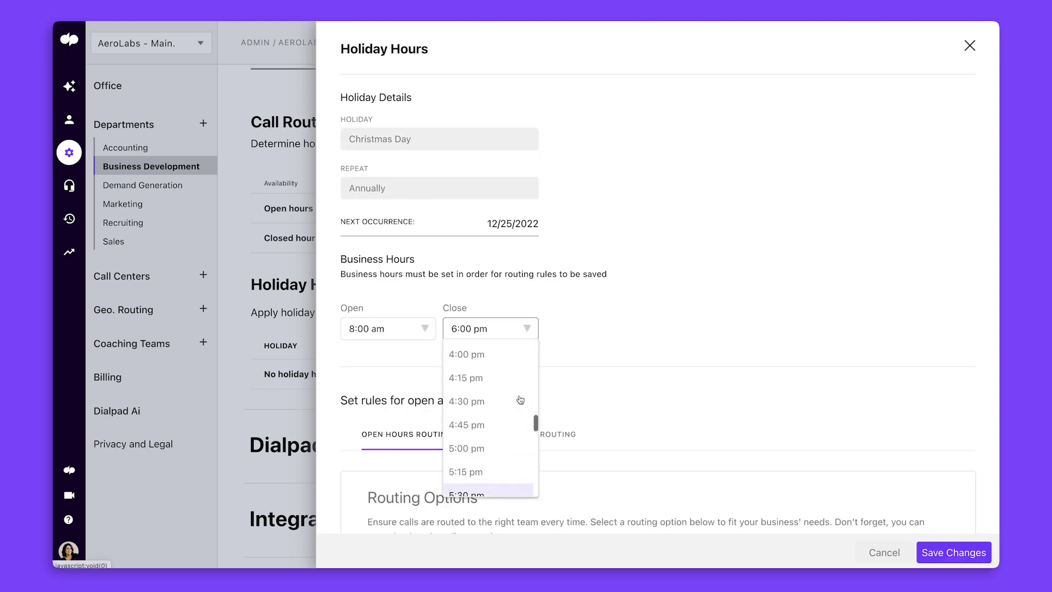
scroll(519, 400, up, 2)
scroll(518, 399, up, 3)
scroll(517, 397, up, 2)
click(501, 395)
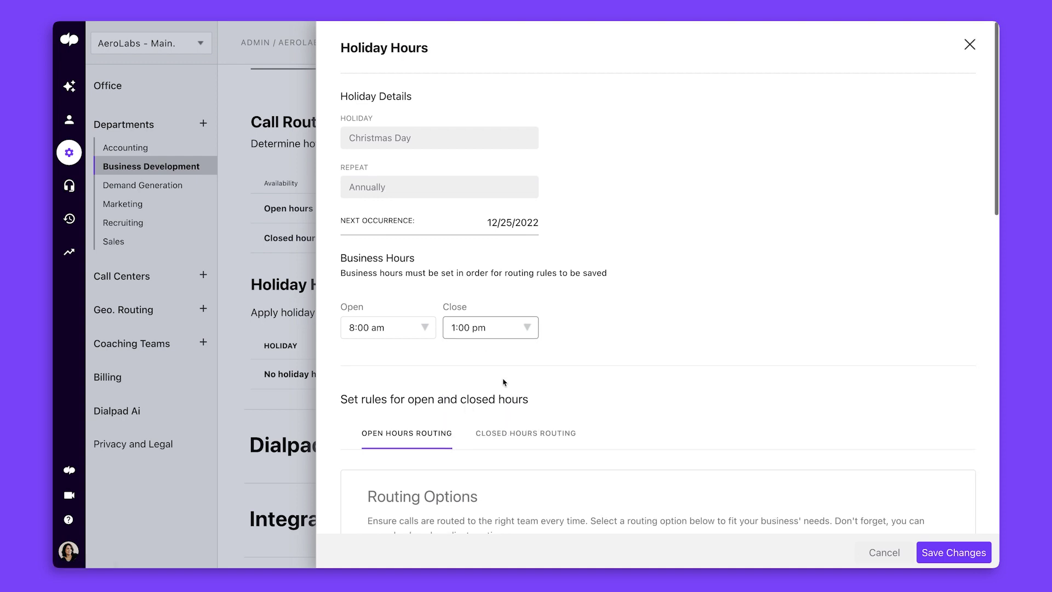
scroll(504, 383, down, 5)
scroll(502, 381, down, 1)
click(474, 381)
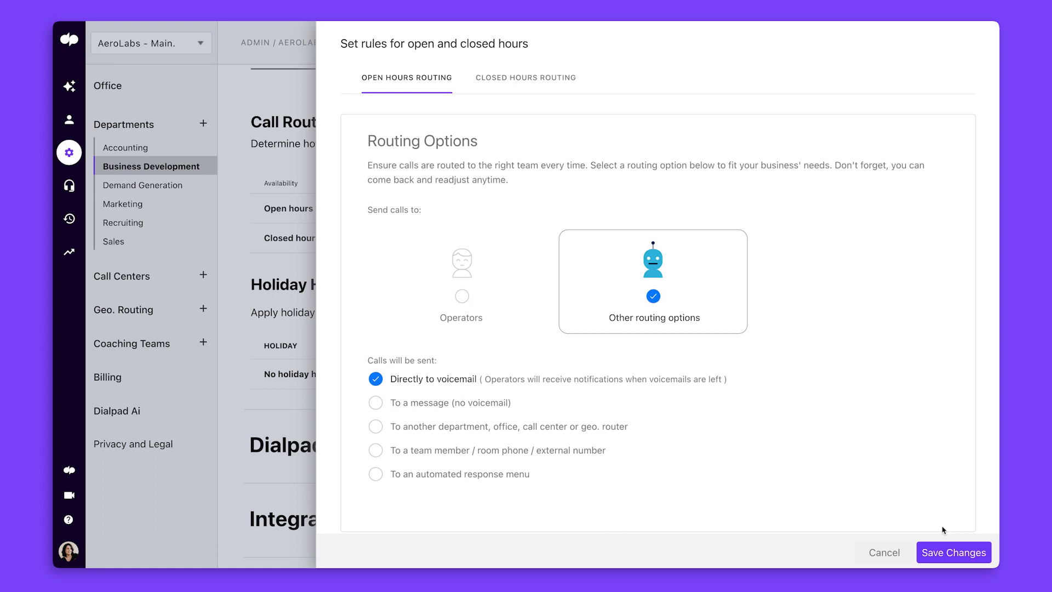
click(955, 552)
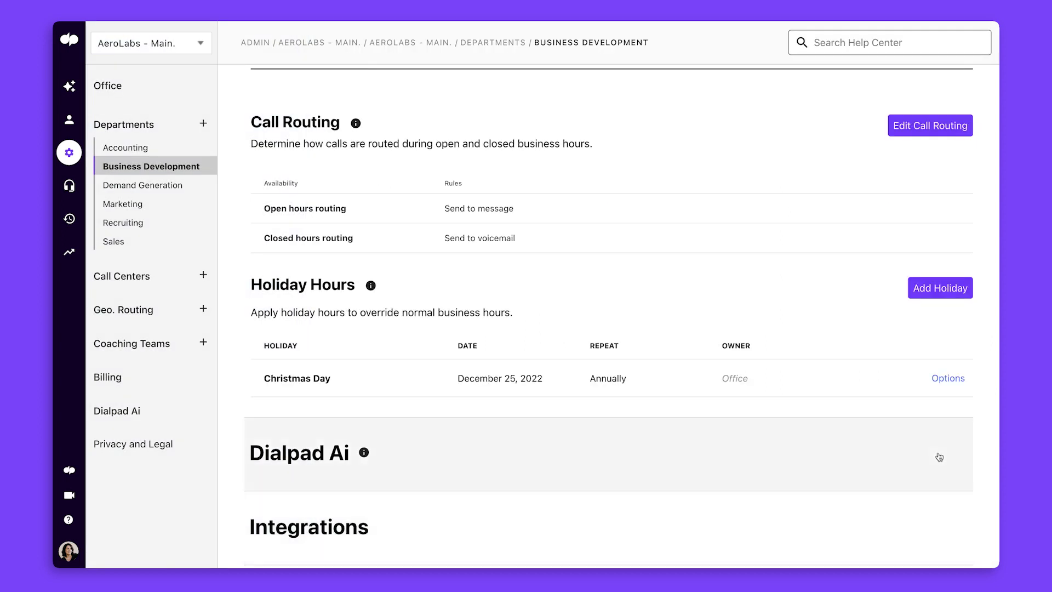
scroll(938, 457, down, 5)
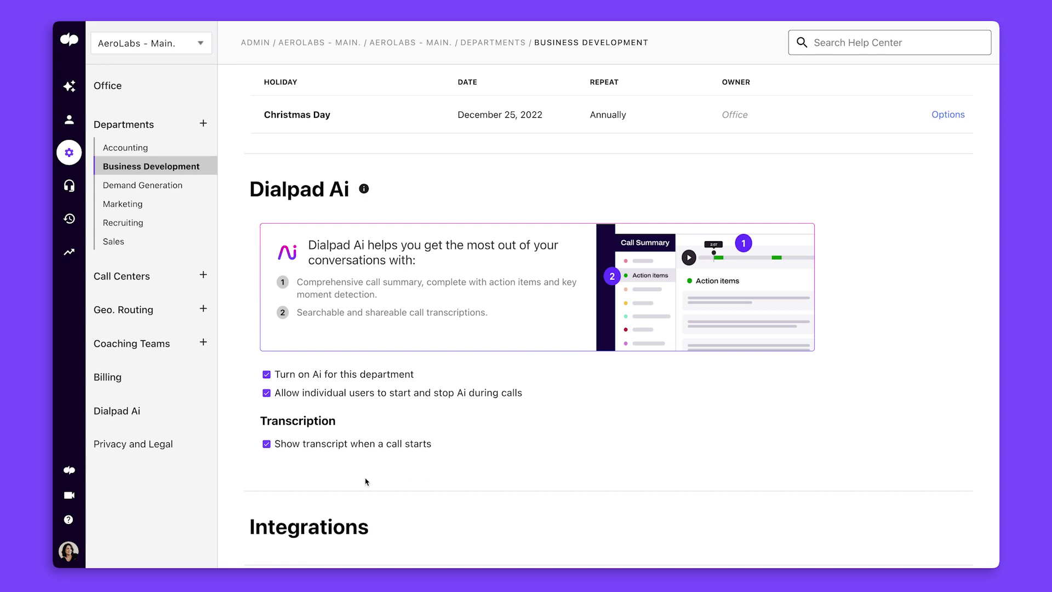
Uncheck 'Show transcript when a call starts' in the Dialpad Ai settings.
click(266, 444)
scroll(264, 504, down, 1)
scroll(264, 505, down, 5)
scroll(239, 499, down, 1)
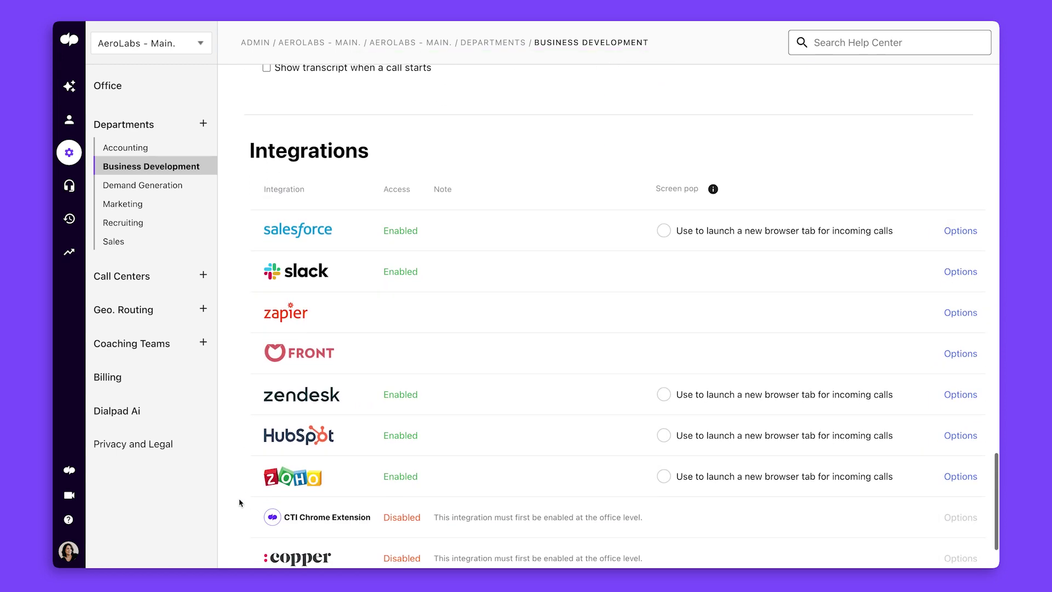
scroll(239, 499, down, 1)
scroll(239, 501, down, 1)
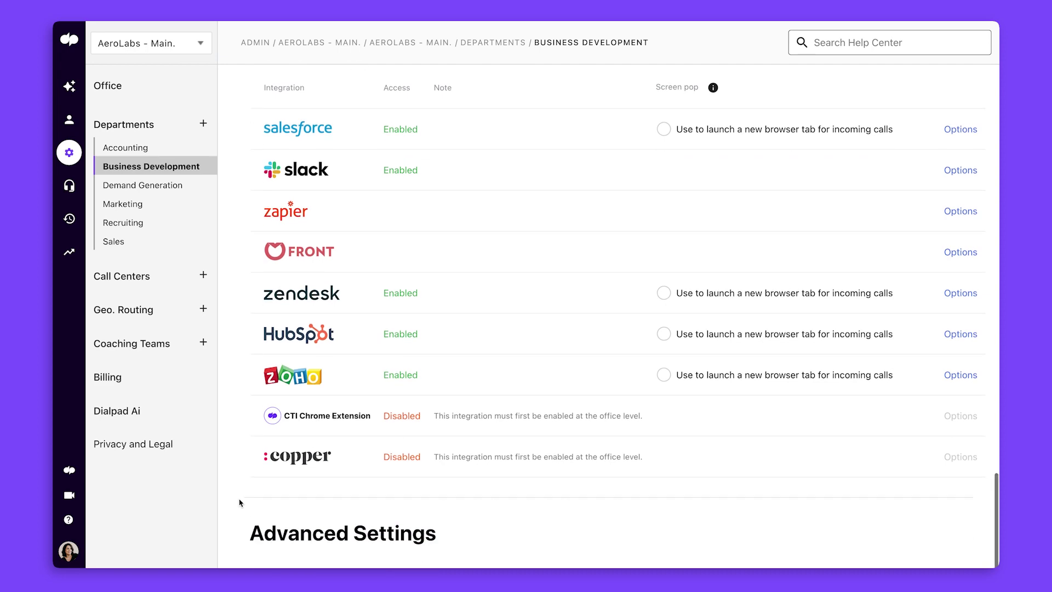
scroll(264, 516, down, 1)
scroll(265, 515, down, 4)
scroll(264, 515, down, 2)
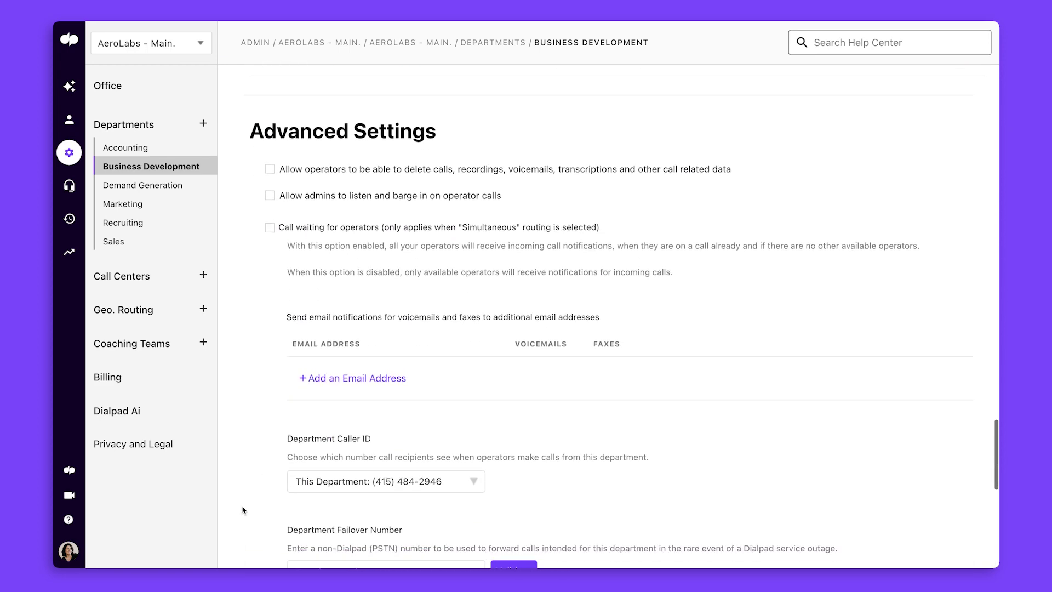
scroll(242, 507, down, 1)
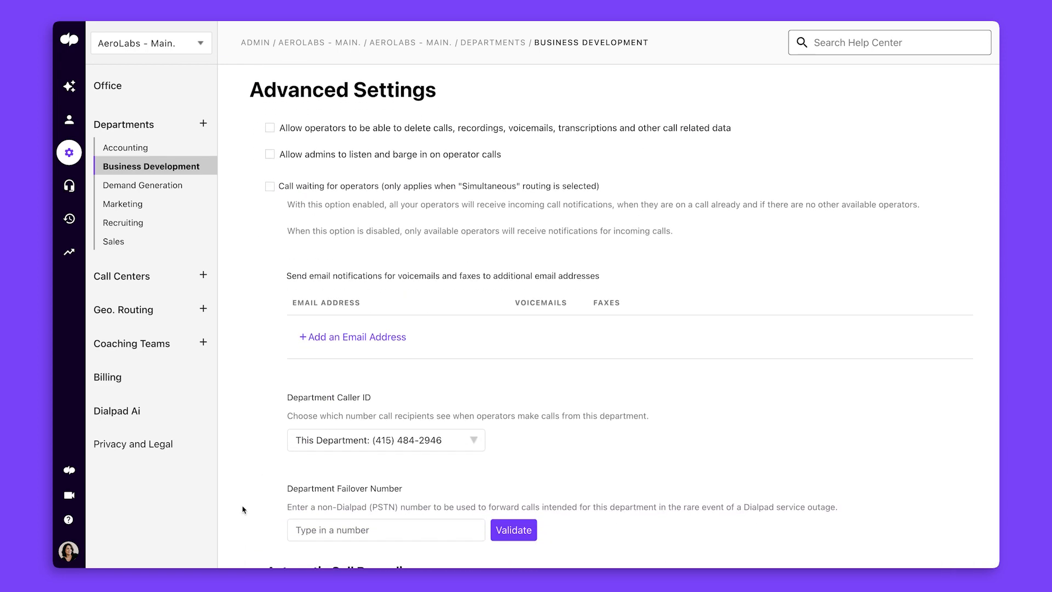
Allow operators to delete call-related data and block callers with a high spam score.
click(269, 128)
scroll(242, 132, down, 1)
scroll(242, 132, down, 6)
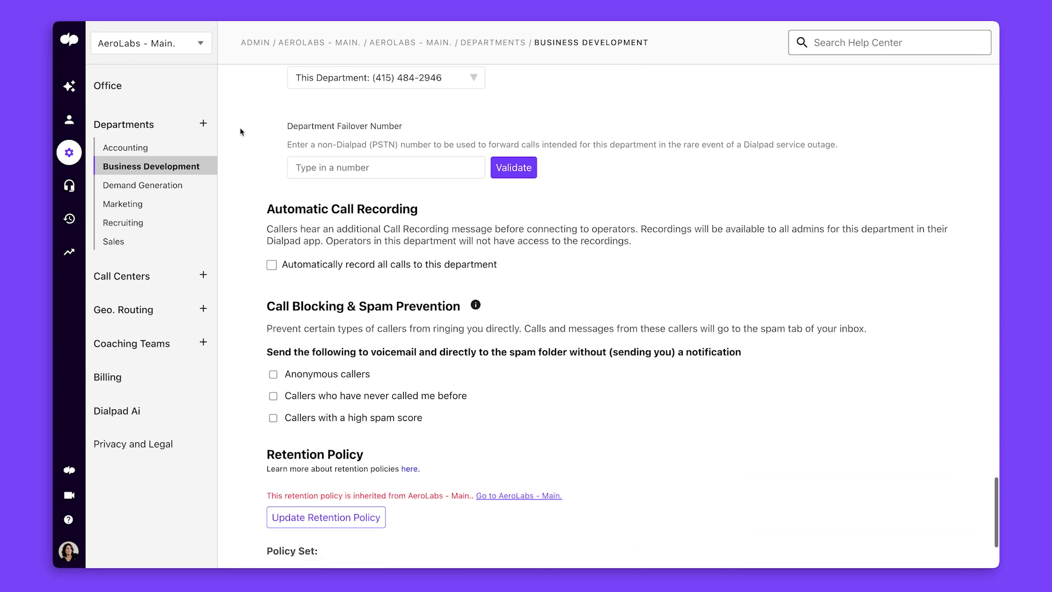
scroll(242, 132, down, 2)
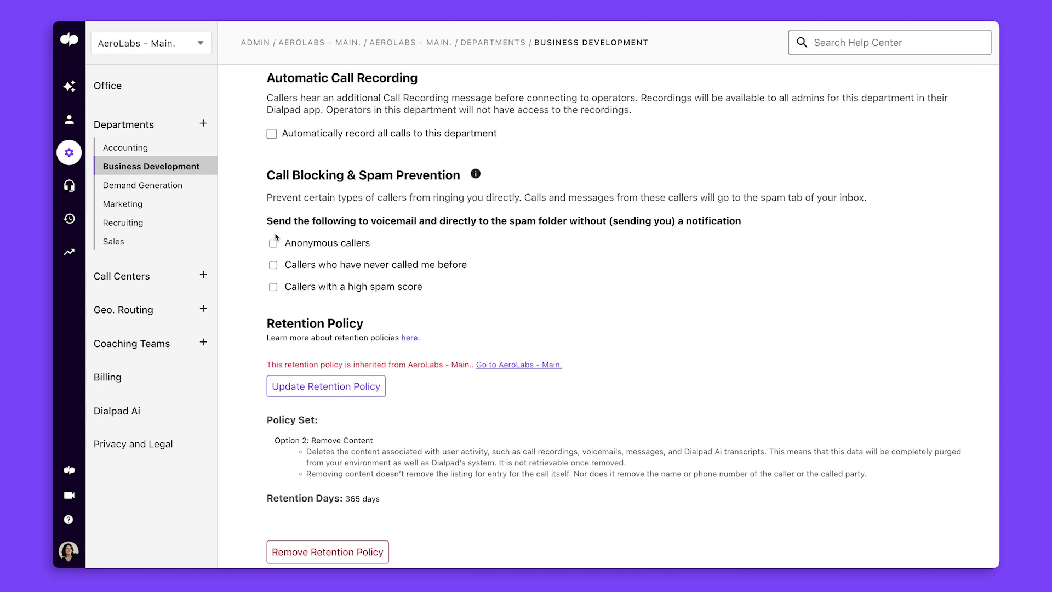
click(274, 287)
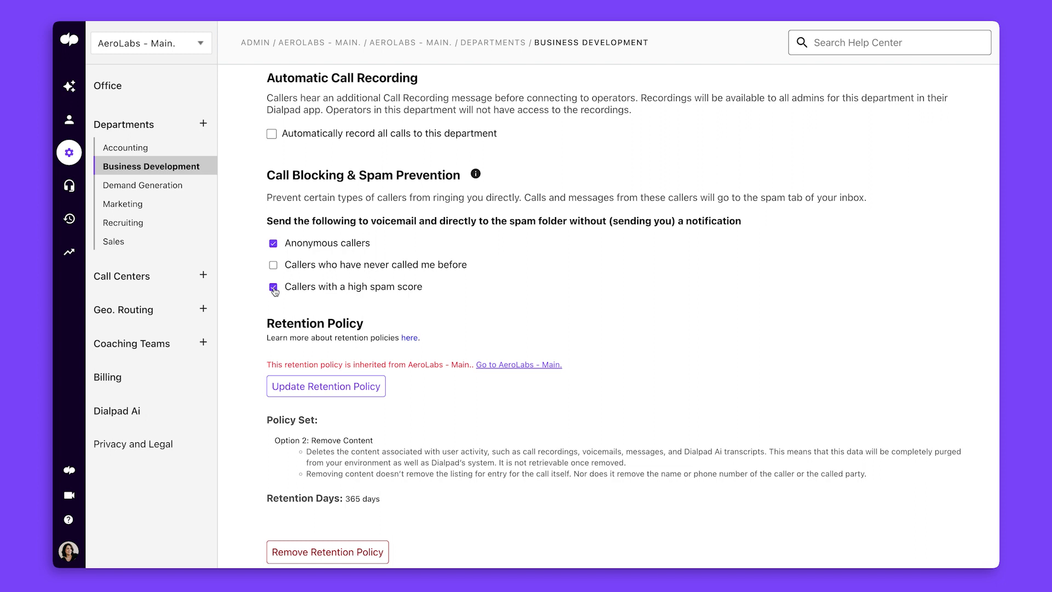